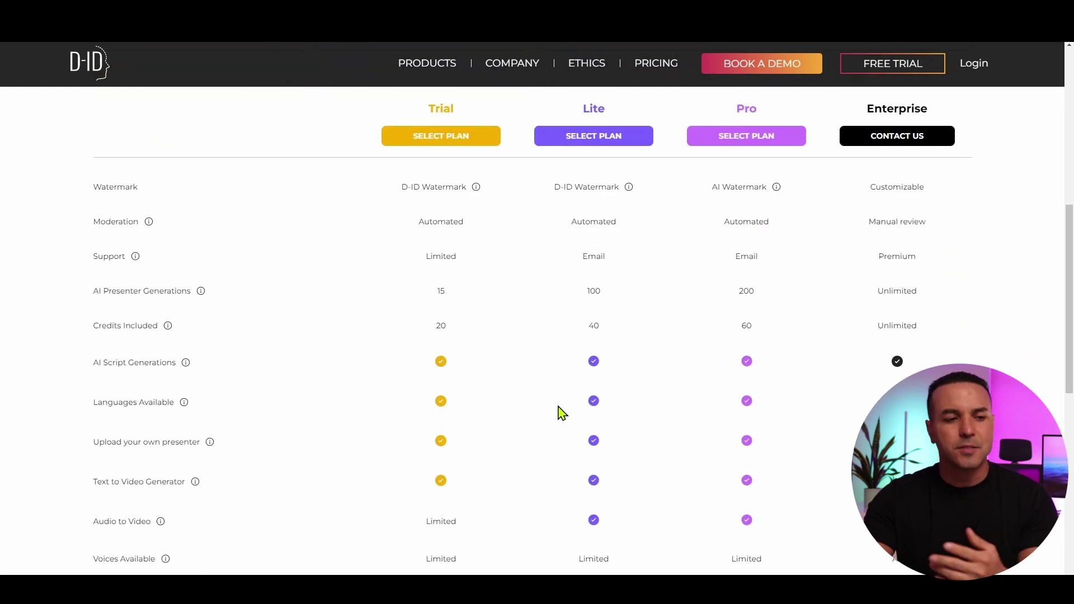
# Examine the feature comparison of the Trial, Lite, Pro and Enterprise plans on the pricing page.
pyautogui.scroll(-3, 561, 413)
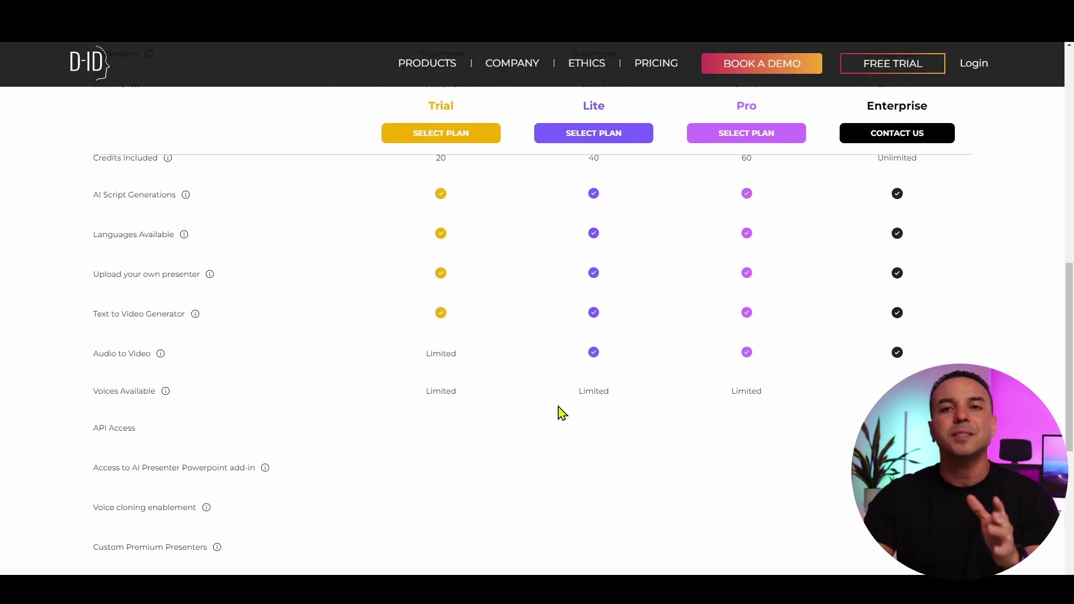
pyautogui.scroll(3, 561, 413)
pyautogui.scroll(3, 563, 411)
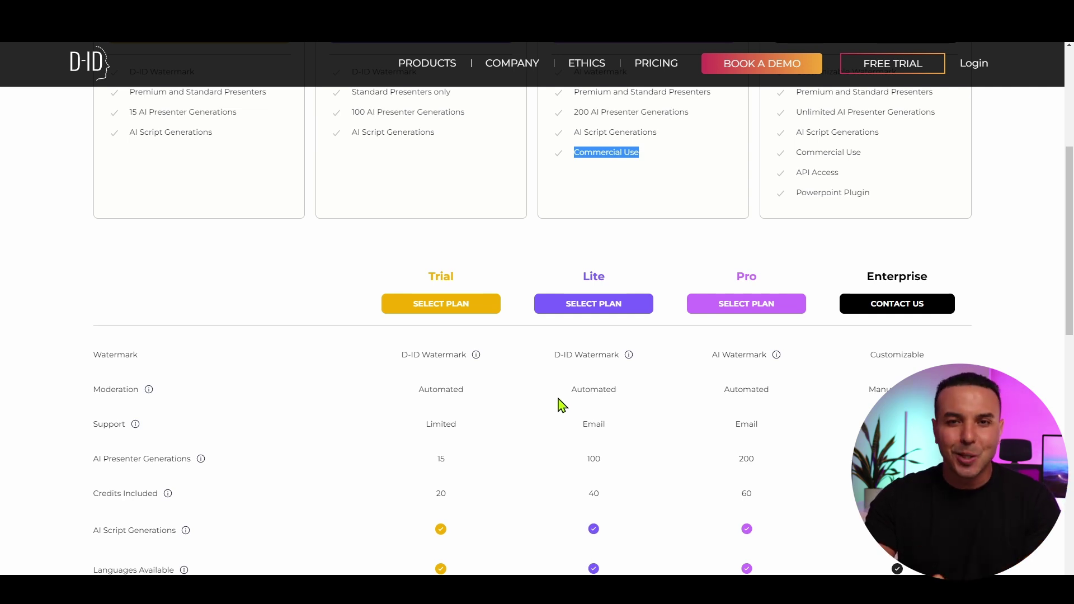
pyautogui.scroll(3, 563, 404)
pyautogui.scroll(2, 562, 402)
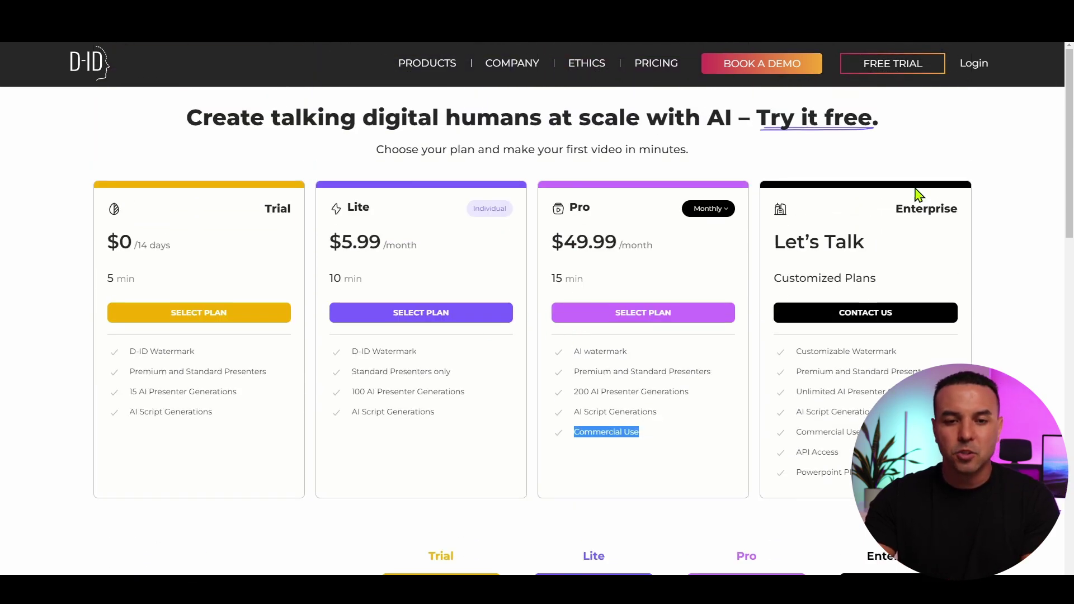
# Log in to the account and start a new video, looking through the available presenters.
pyautogui.click(964, 73)
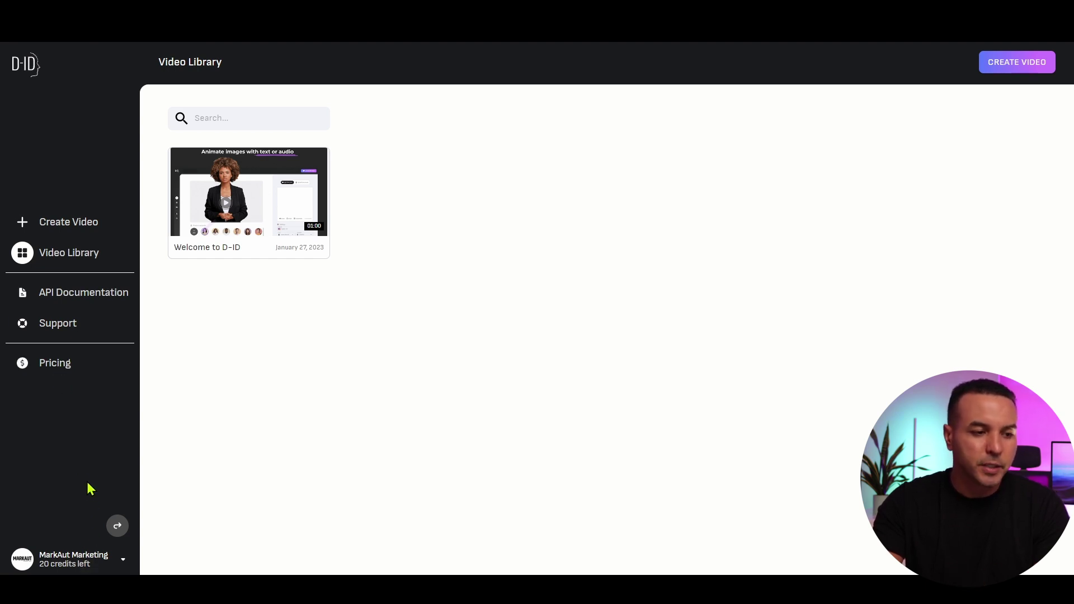
pyautogui.click(68, 226)
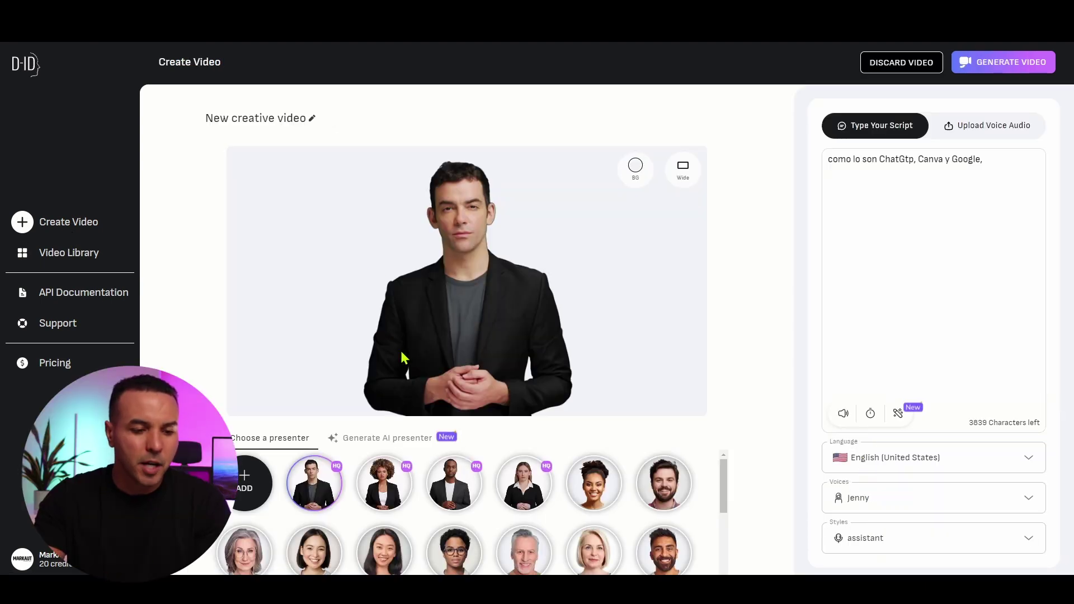
pyautogui.moveTo(724, 496)
pyautogui.mouseDown()
pyautogui.moveTo(722, 569)
pyautogui.moveTo(719, 499)
pyautogui.mouseUp()
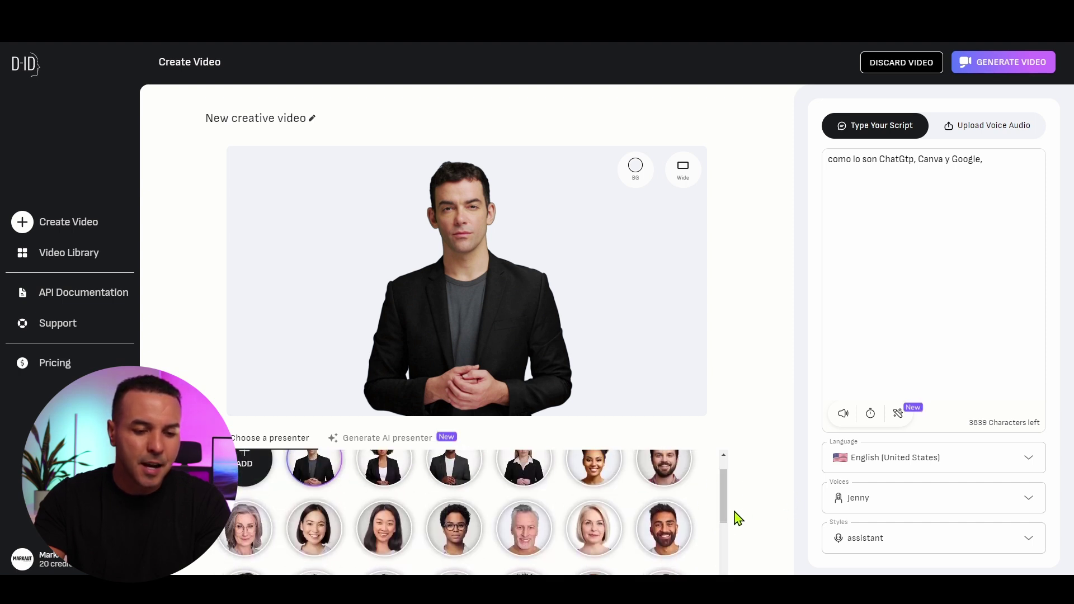
pyautogui.moveTo(728, 510); pyautogui.dragTo(726, 494)
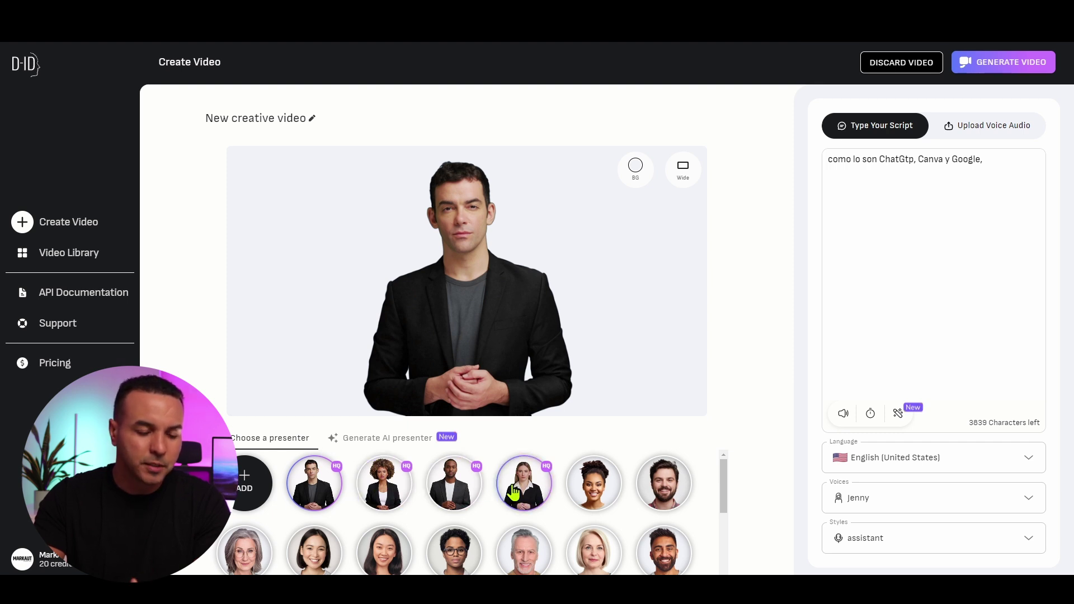
# Replace the script with "5 habitos para ser productivo" and let the AI script generator continue it.
pyautogui.hotkey('ctrl', 'a')
pyautogui.press('BackSpace')
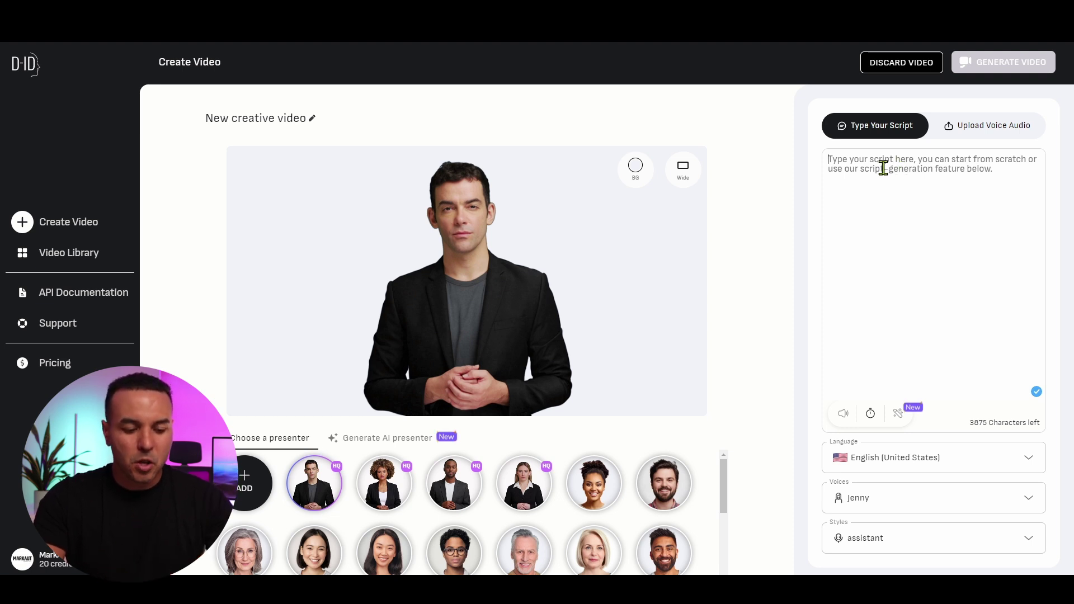
pyautogui.write('5 habitos para ser productivo')
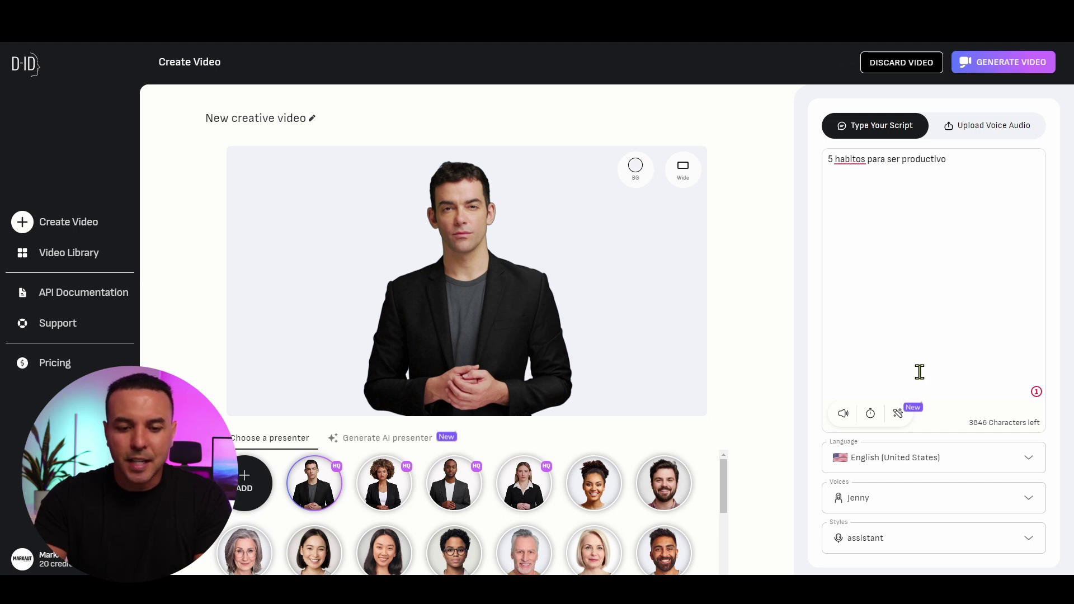
pyautogui.click(899, 416)
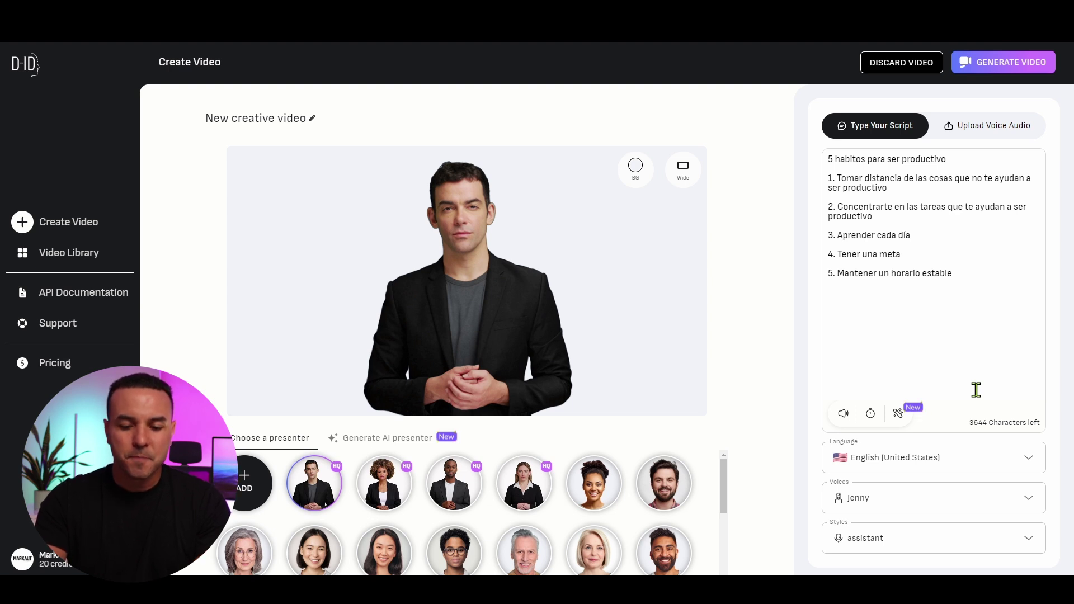
# Set the script language to Spanish (Costa Rica) with the male voice Juan and listen to the script.
pyautogui.click(1028, 461)
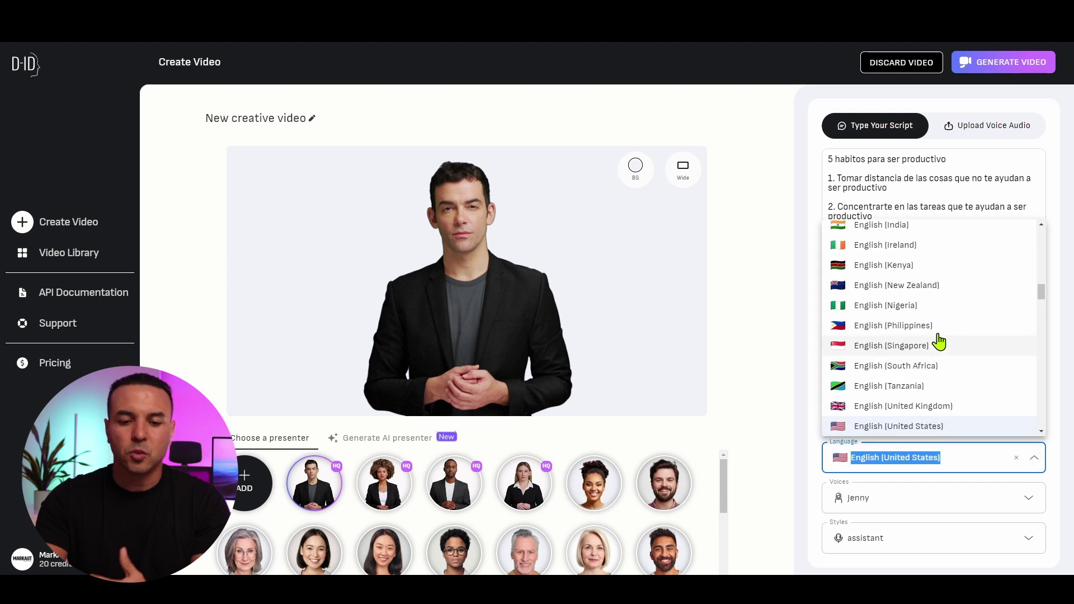
pyautogui.moveTo(1040, 299); pyautogui.dragTo(1044, 238)
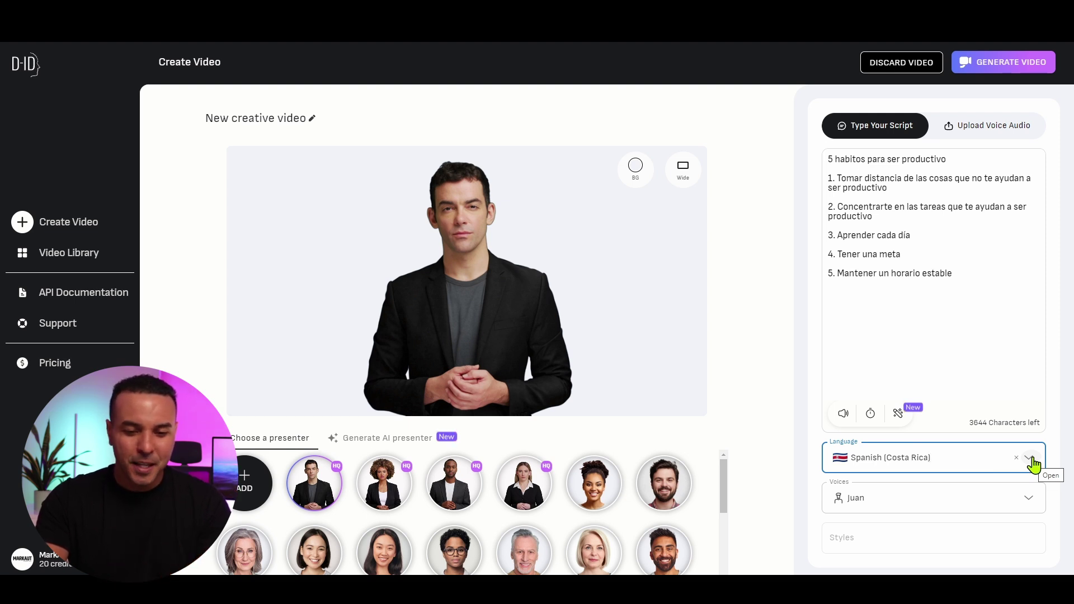
pyautogui.click(1030, 499)
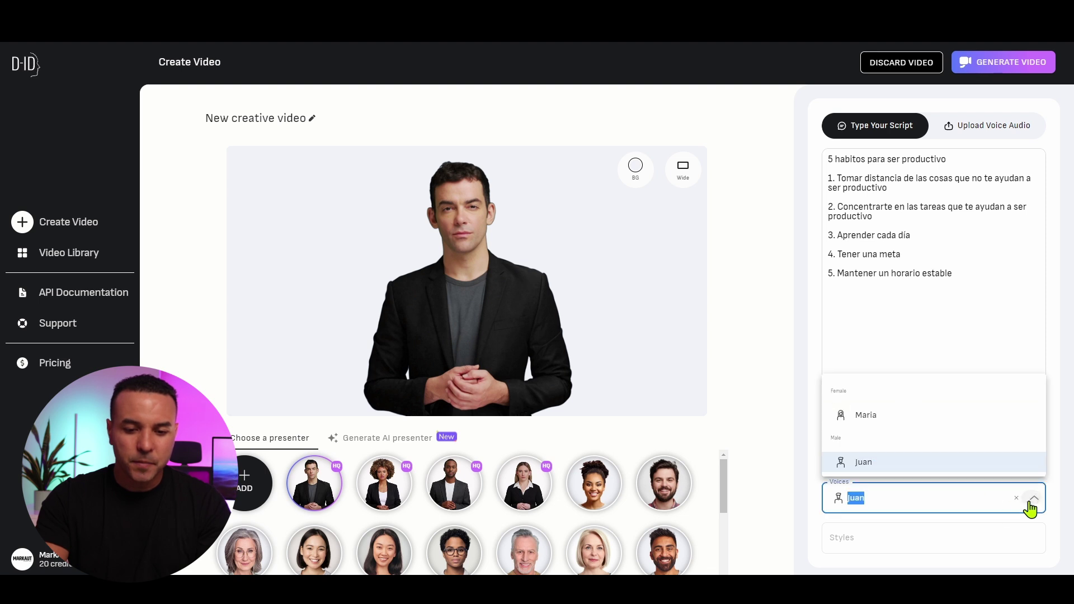
pyautogui.click(886, 468)
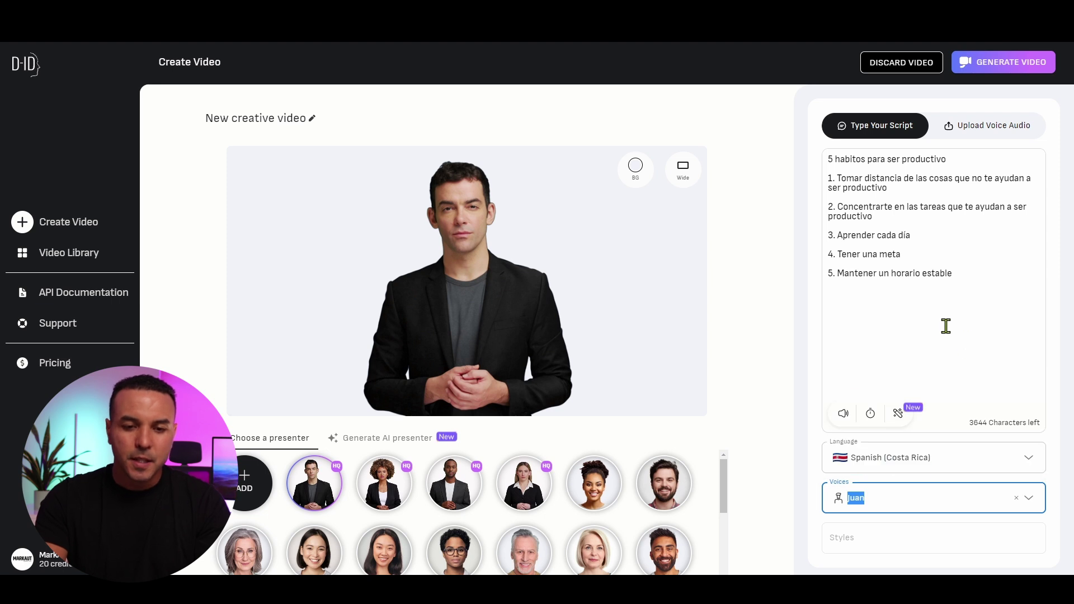
pyautogui.click(844, 415)
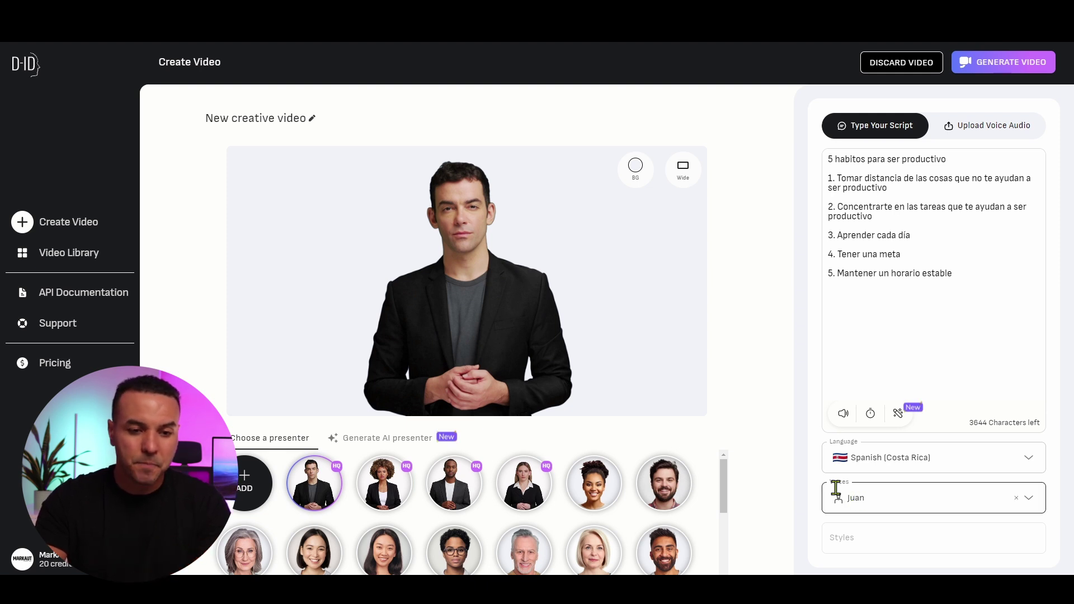
# Try out various ready-made presenters in the preview, ending with the bearded man in the plaid shirt.
pyautogui.click(399, 488)
pyautogui.click(457, 486)
pyautogui.click(526, 502)
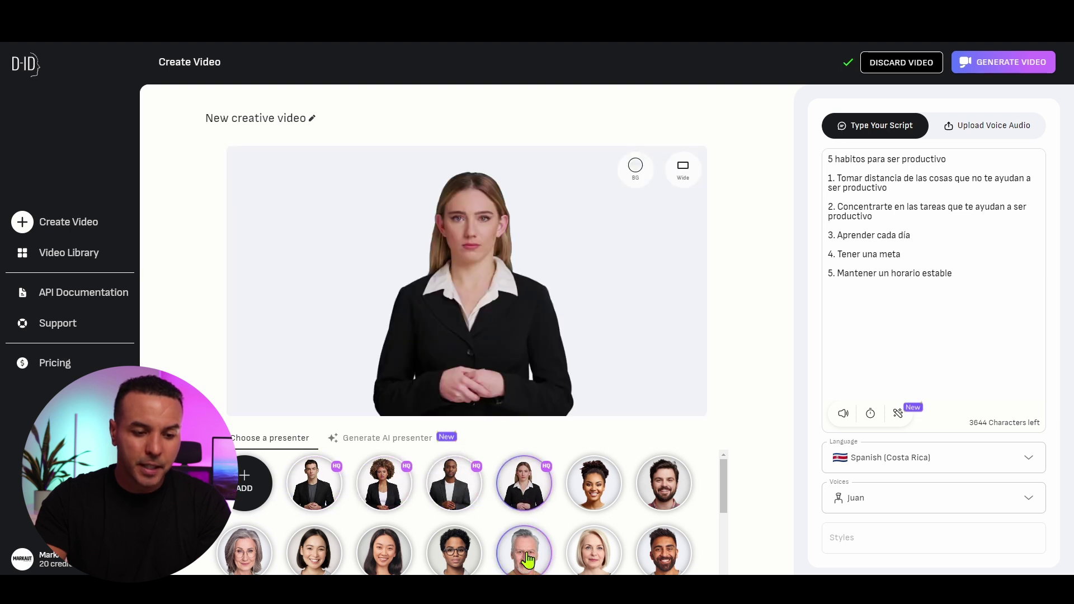
pyautogui.click(523, 557)
pyautogui.click(454, 556)
pyautogui.click(395, 558)
pyautogui.click(315, 553)
pyautogui.click(386, 485)
pyautogui.click(456, 485)
pyautogui.click(507, 491)
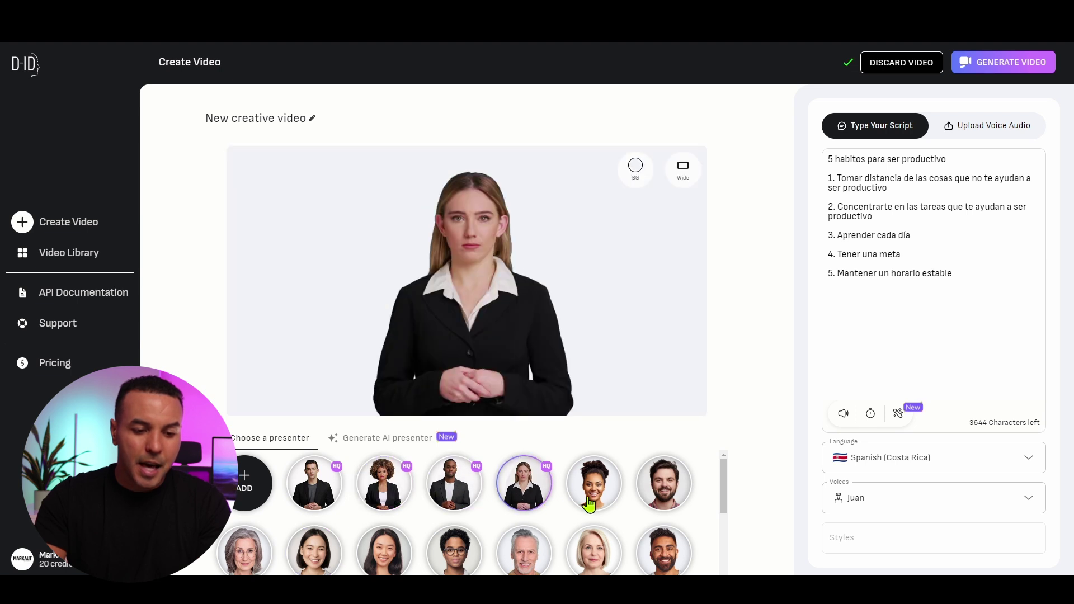
pyautogui.click(593, 495)
pyautogui.click(669, 501)
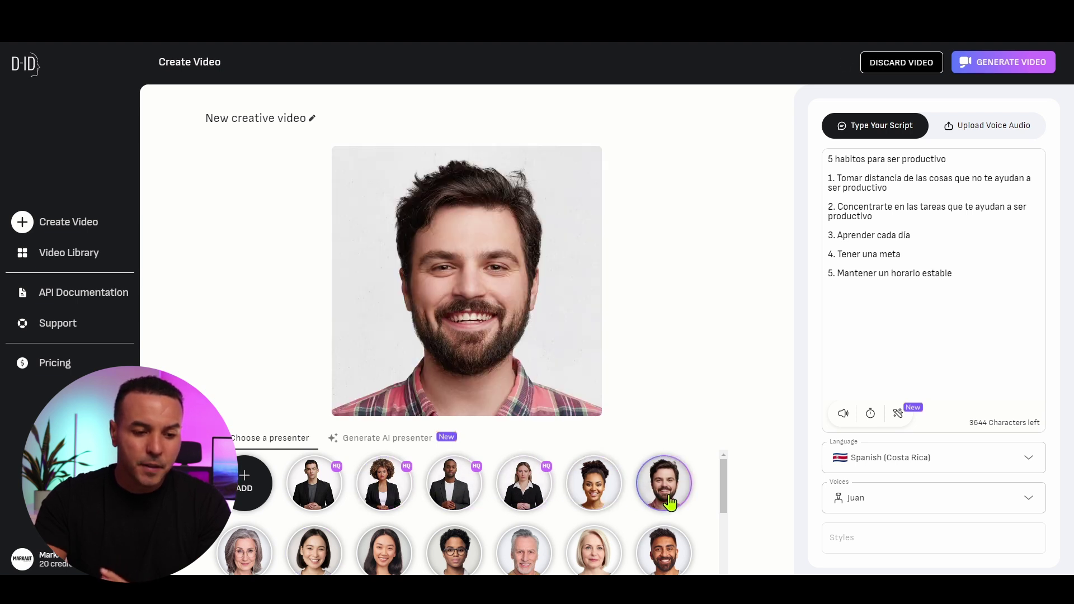
# Try out several of the AI-generated presenters and choose the red-haired woman for the video.
pyautogui.click(395, 441)
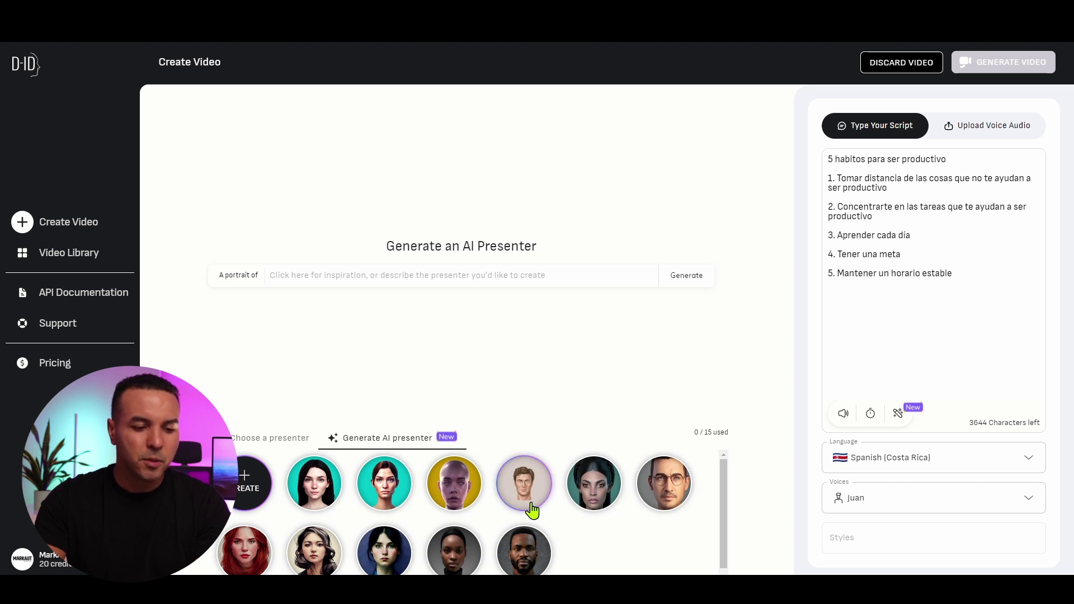
pyautogui.click(257, 554)
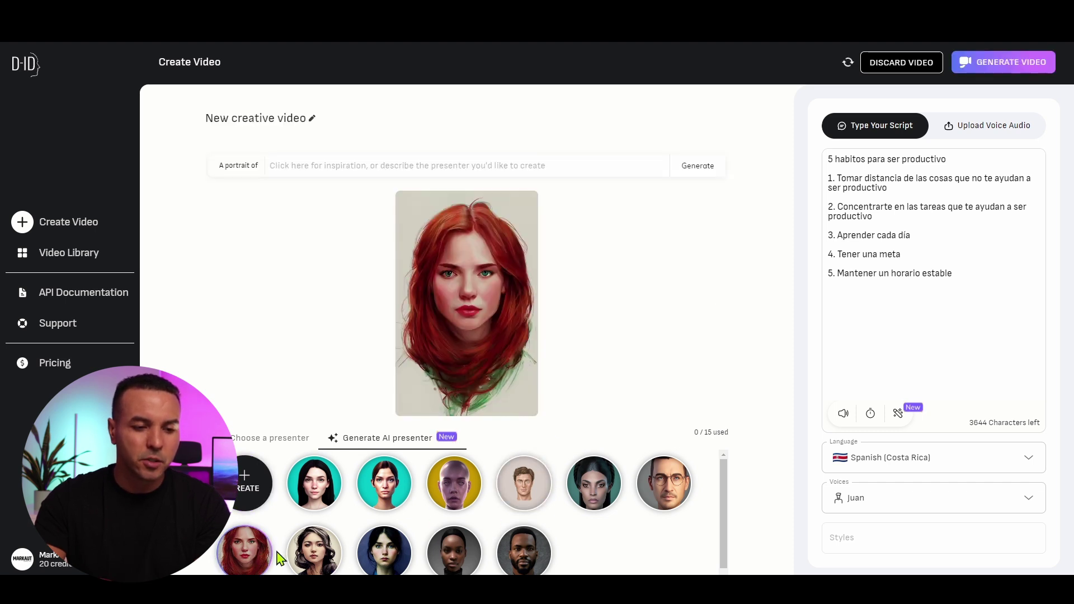
pyautogui.click(331, 563)
pyautogui.click(383, 563)
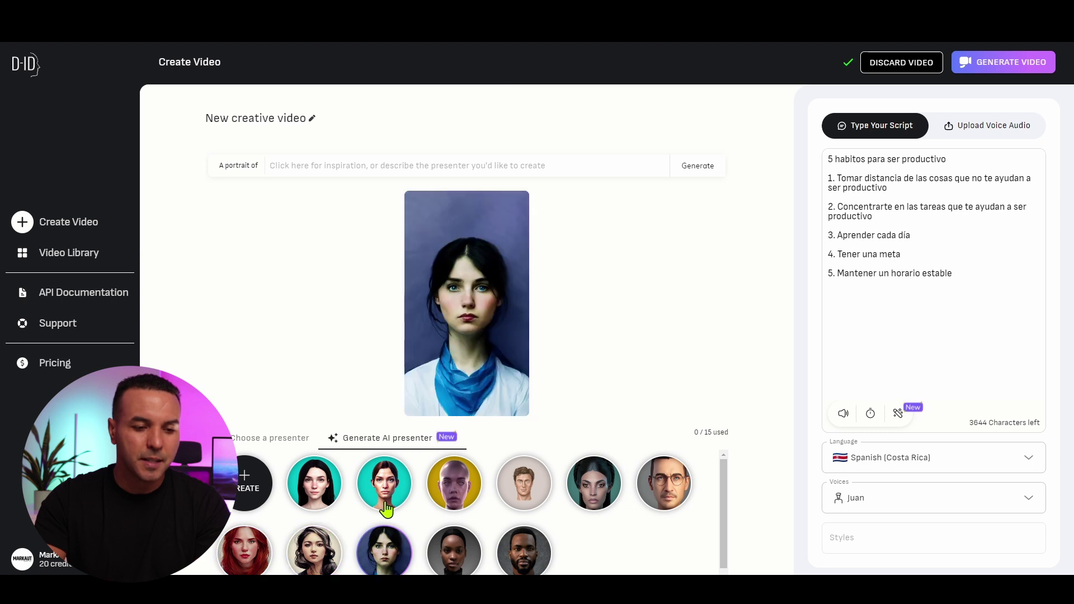
pyautogui.click(386, 492)
pyautogui.click(326, 490)
pyautogui.click(453, 499)
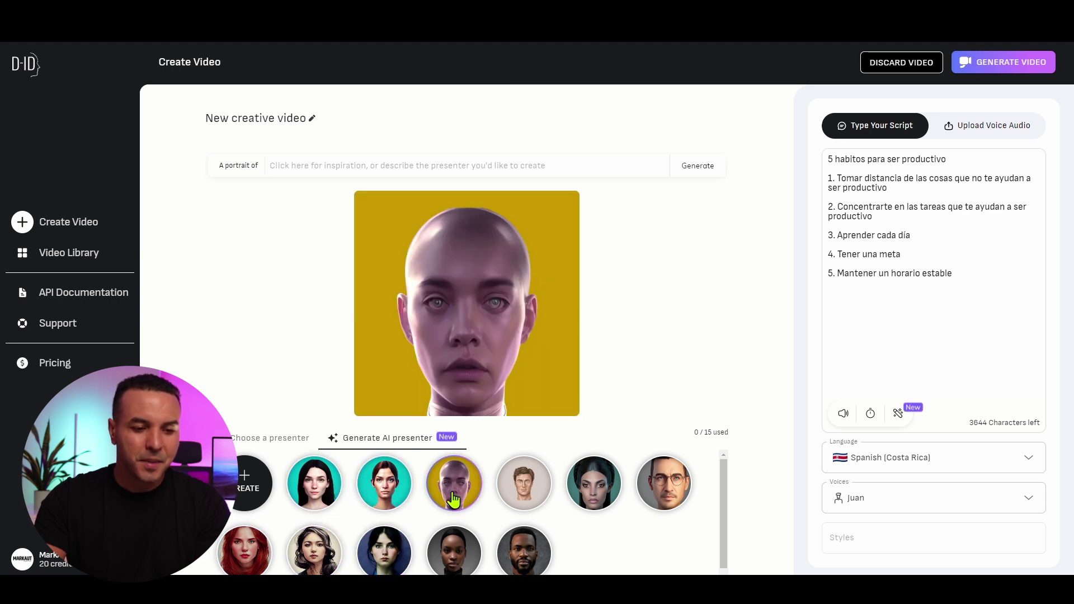
pyautogui.click(255, 561)
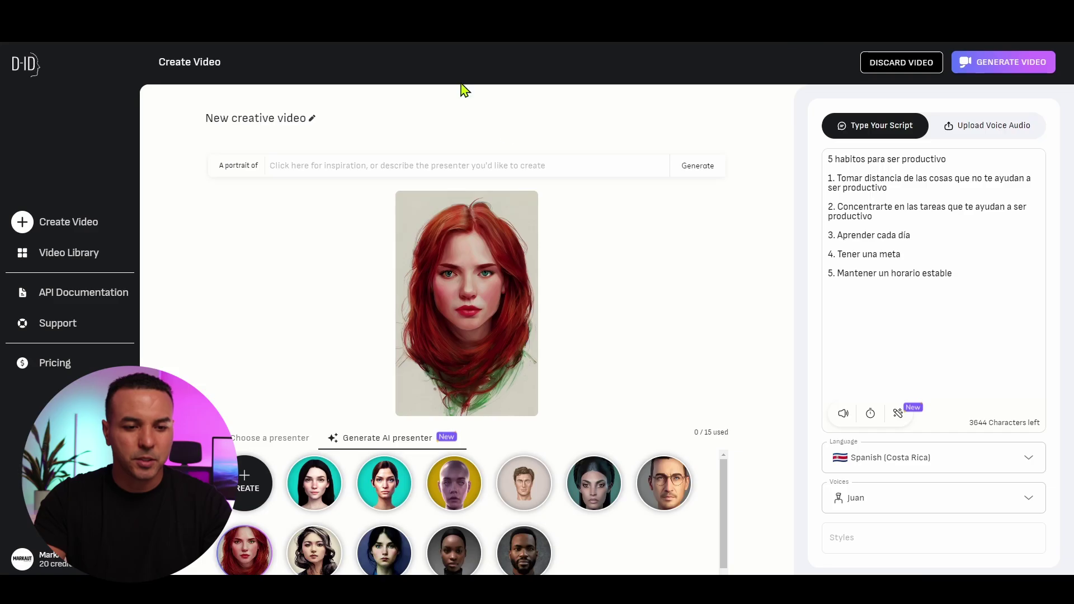
# Replace the script with "¿Qué te está pareciendo esta herramienta? Cuéntanos en los comentarios", adding that the host would love to know, and select voice Maria.
pyautogui.moveTo(959, 275); pyautogui.dragTo(827, 156)
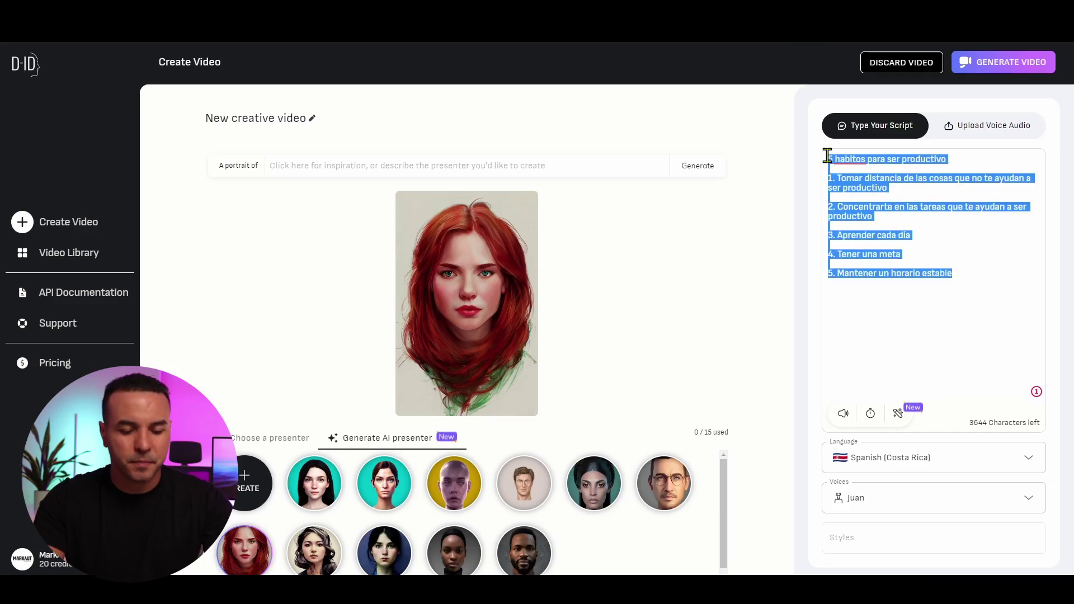
pyautogui.write('¿Qué te está pareciendo esta herramienta? Cuéntanos en los comentarios, a Óscar le encantaría saberlo')
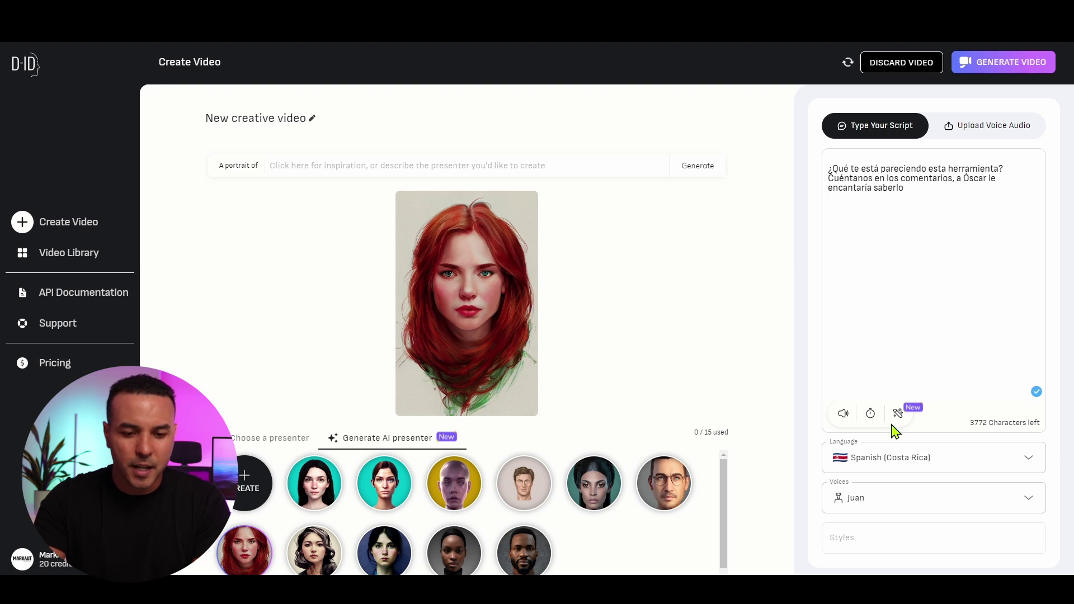
pyautogui.click(1026, 506)
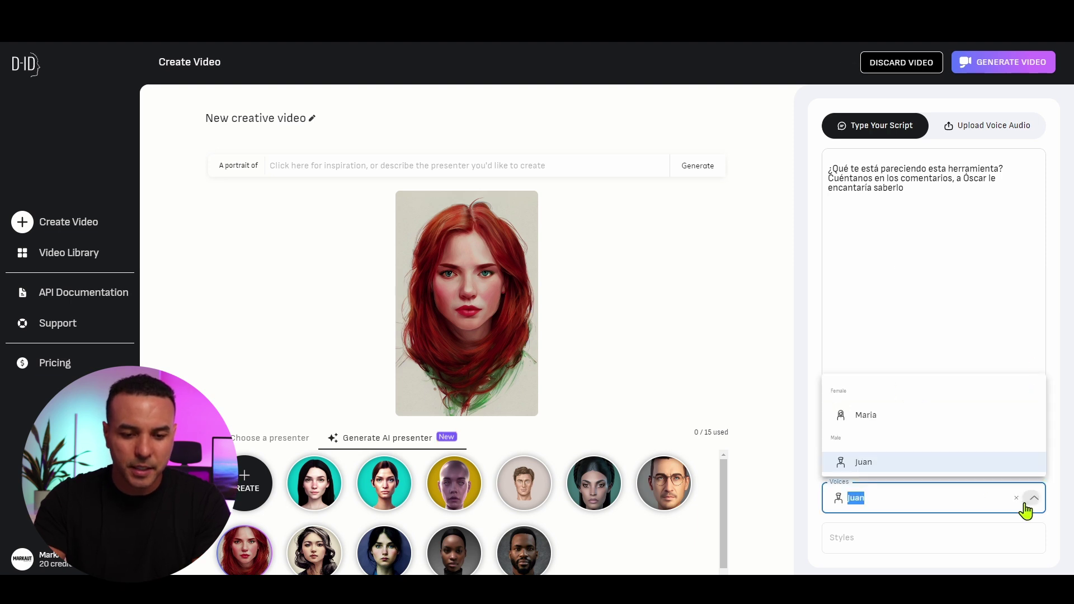
pyautogui.click(920, 417)
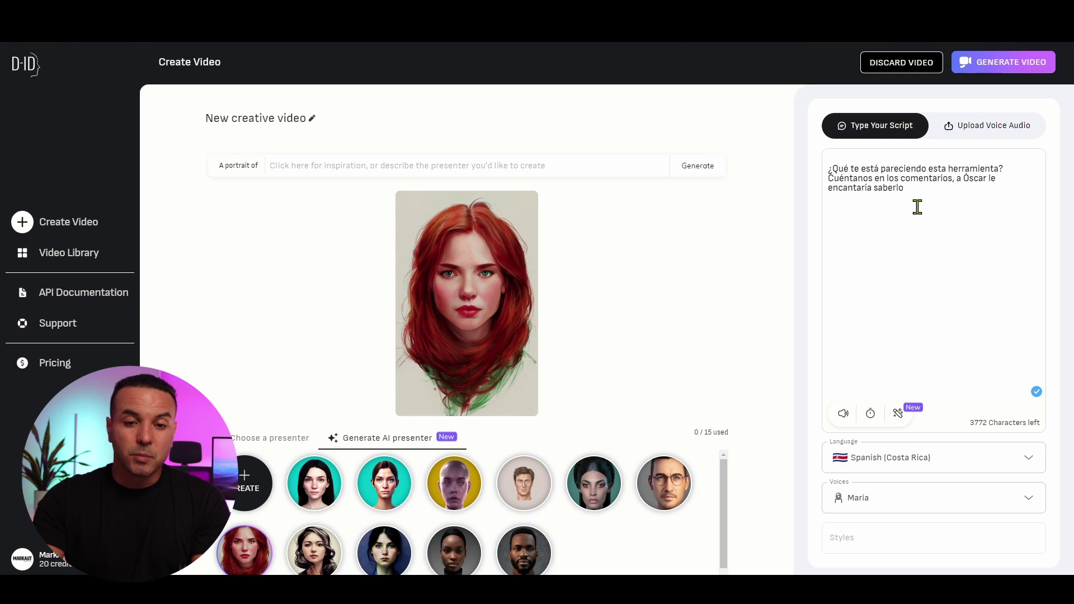
# Generate the video of the red-haired presenter and play the finished clip from the video library.
pyautogui.click(985, 66)
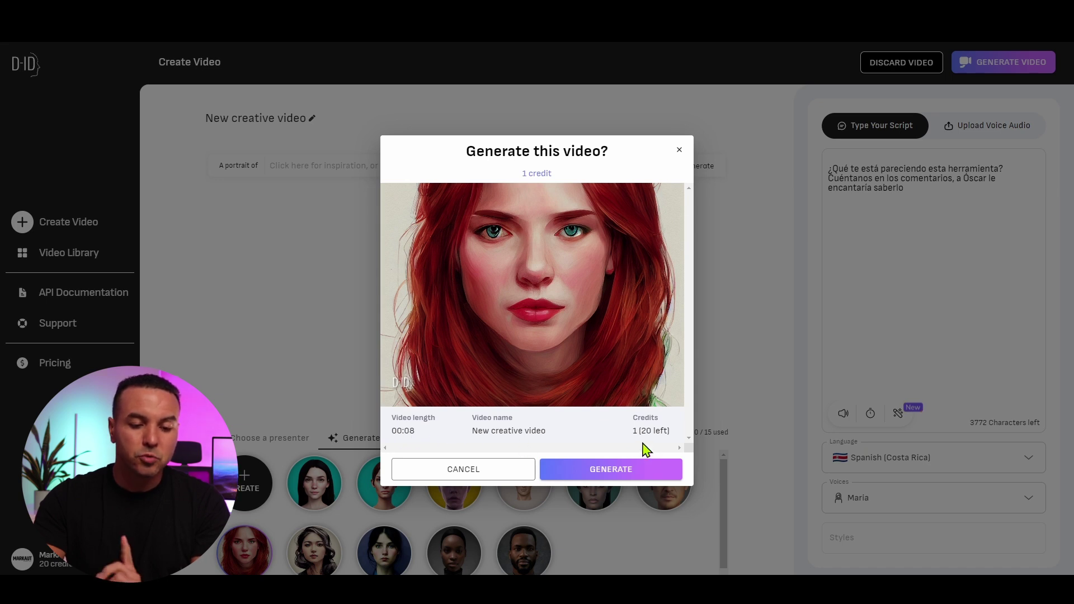
pyautogui.click(594, 473)
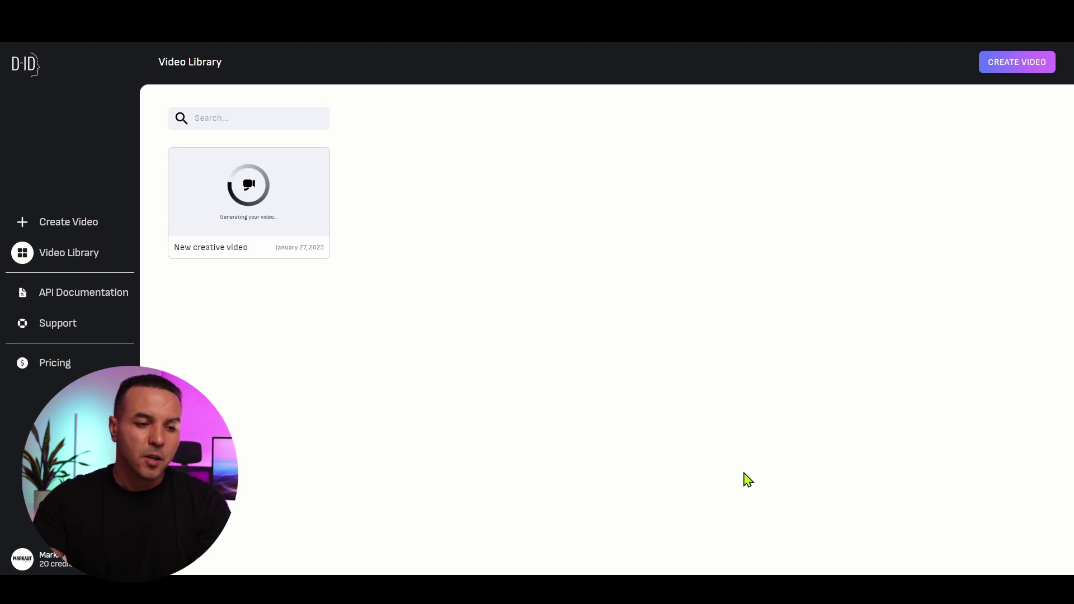
pyautogui.moveTo(280, 225)
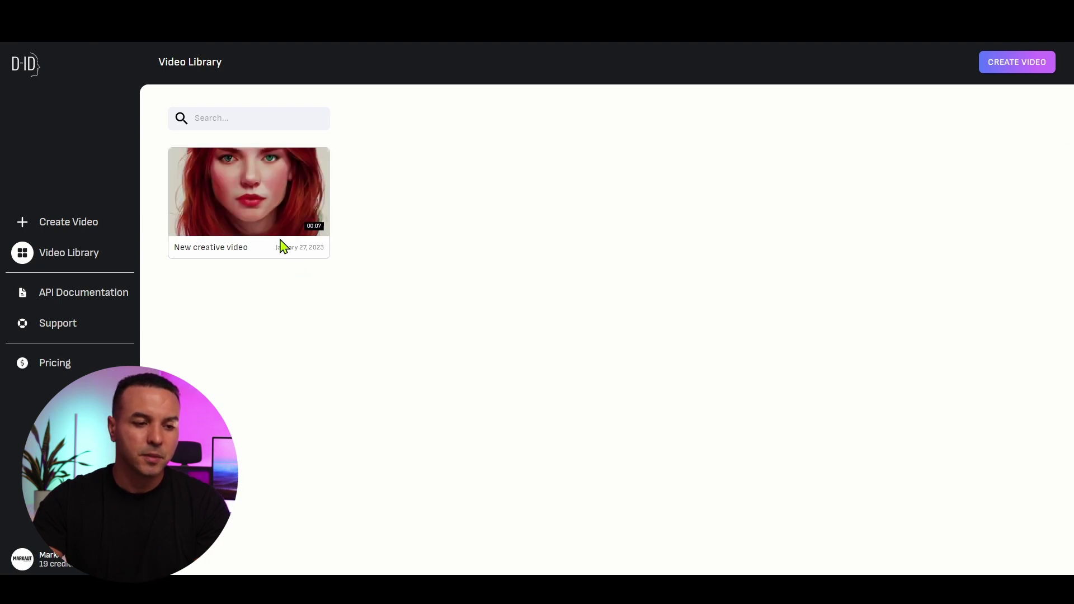
pyautogui.click(249, 192)
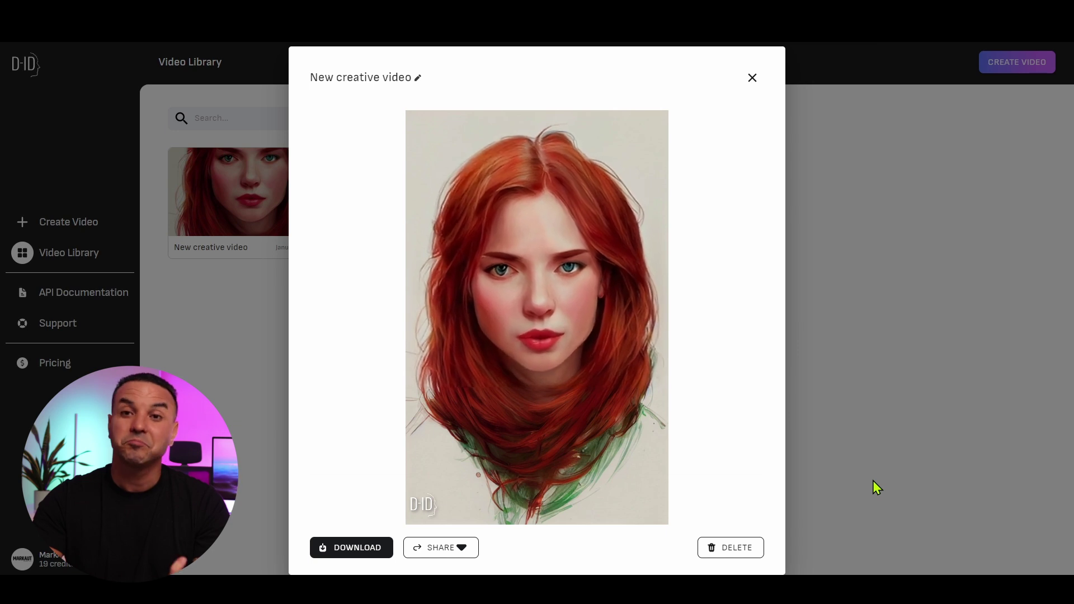
pyautogui.click(752, 78)
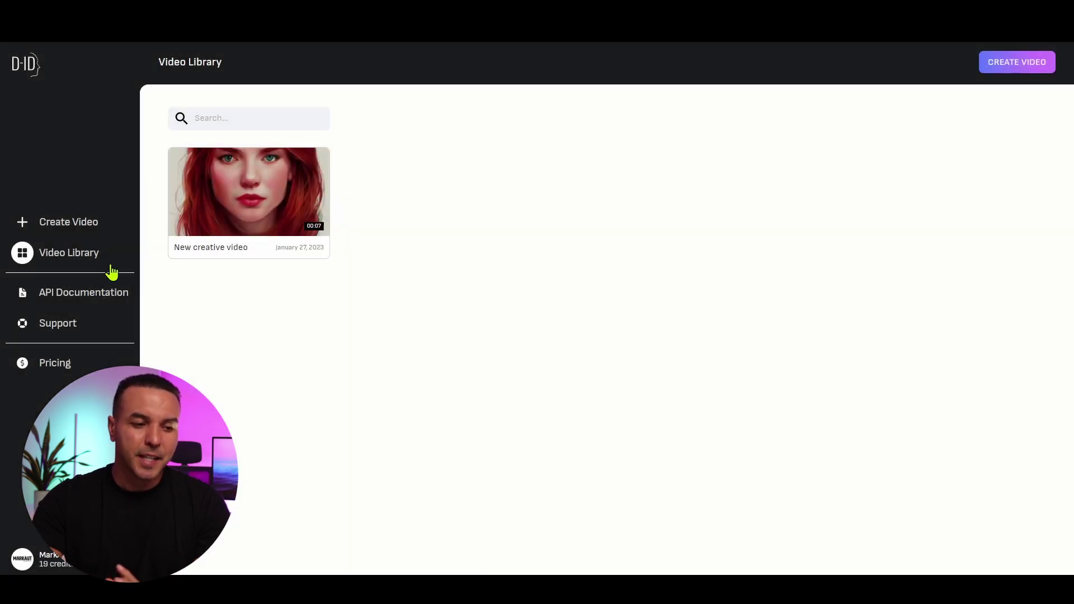
# Start another new video and upload the image "medio serio" as a custom presenter.
pyautogui.click(70, 227)
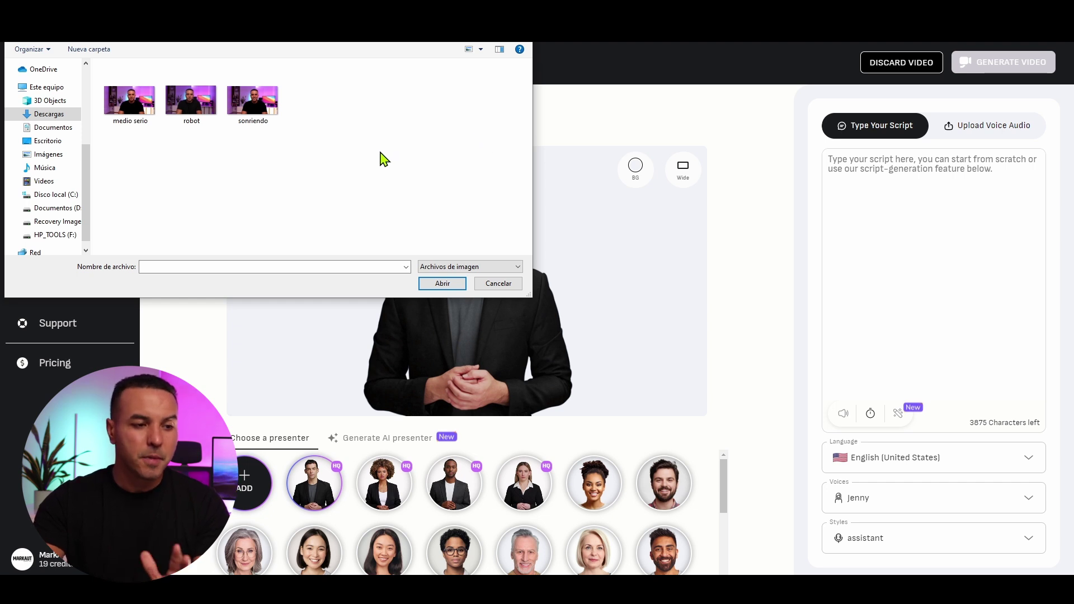
pyautogui.click(146, 106)
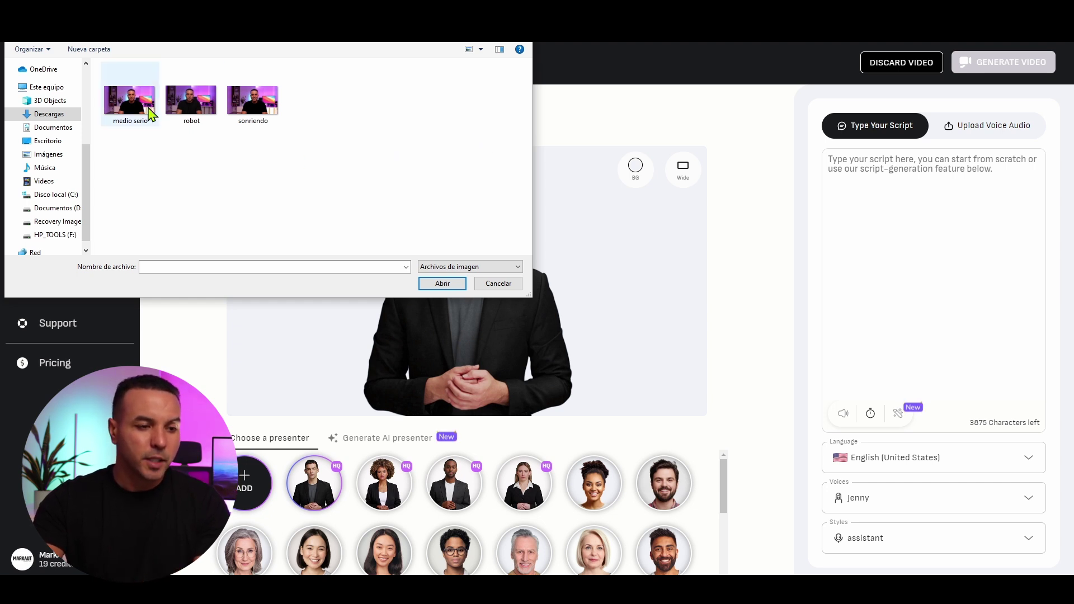
pyautogui.click(442, 283)
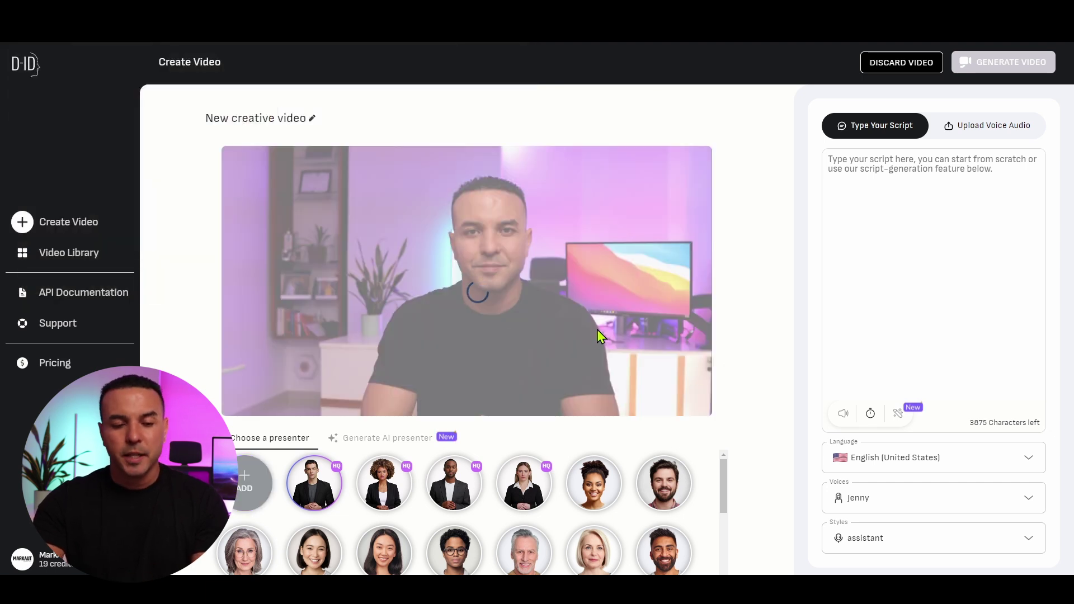
# Upload a recorded voice audio file as the custom presenter's speech and play a short part of it to check it.
pyautogui.click(987, 125)
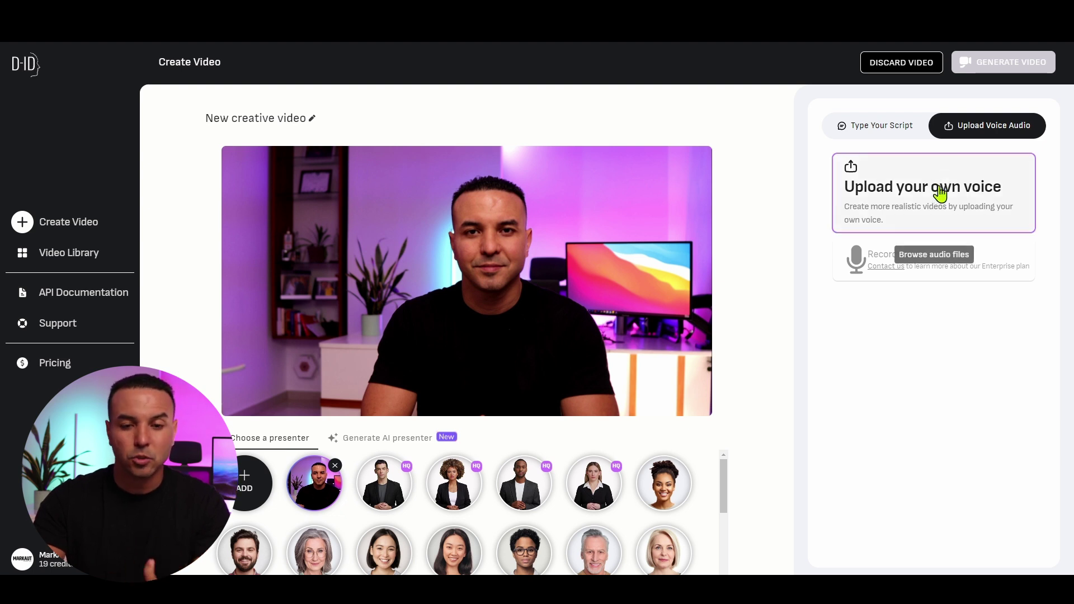
pyautogui.click(945, 163)
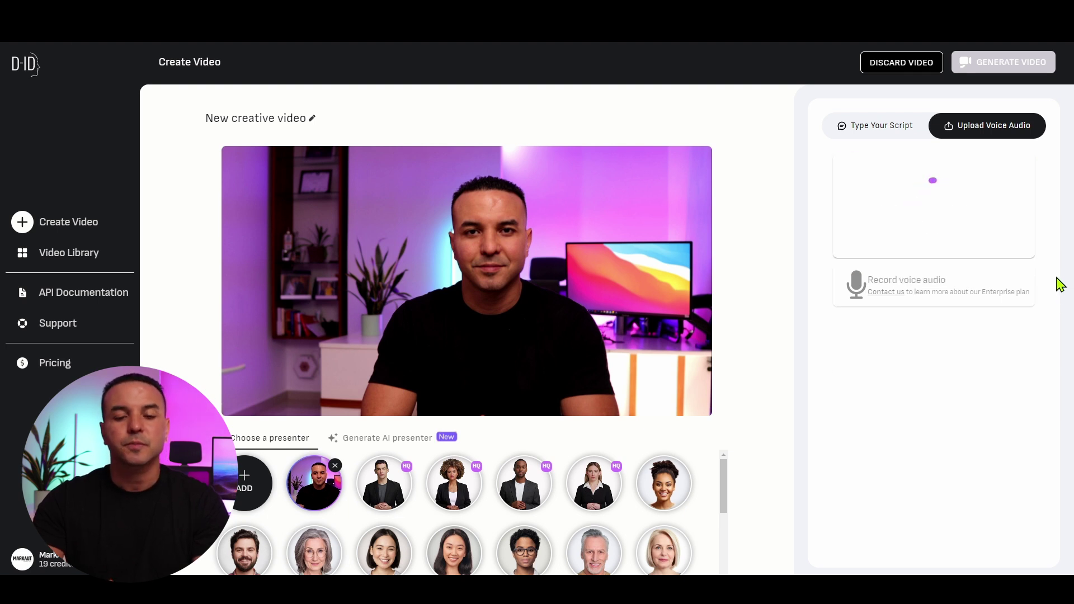
pyautogui.click(940, 274)
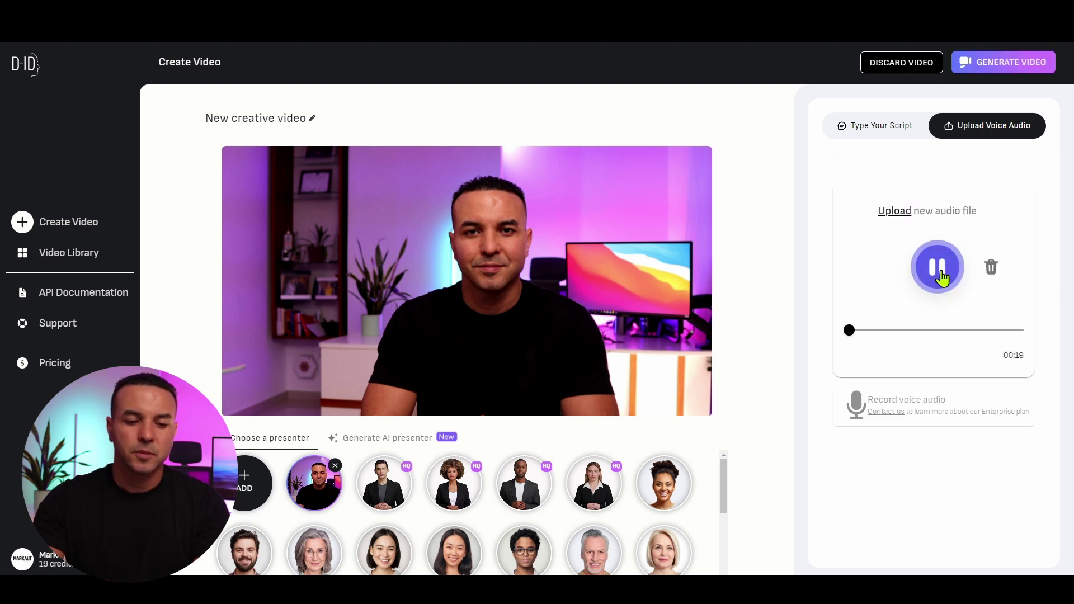
pyautogui.click(946, 278)
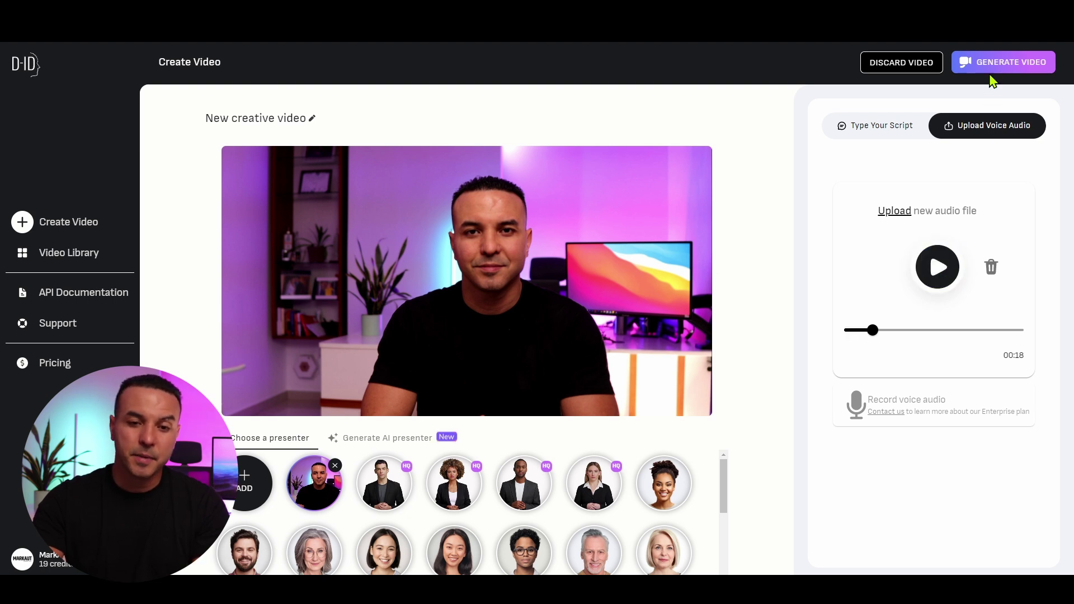
# Generate the video of the custom photo presenter with the uploaded voice audio, keeping the name "New creative video".
pyautogui.click(1002, 62)
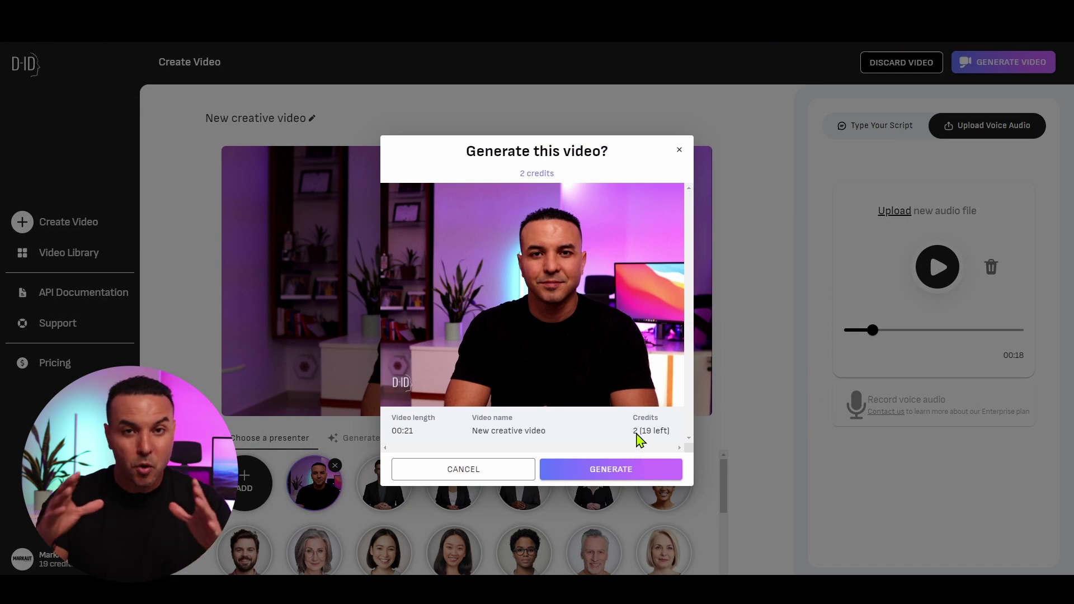
pyautogui.click(611, 479)
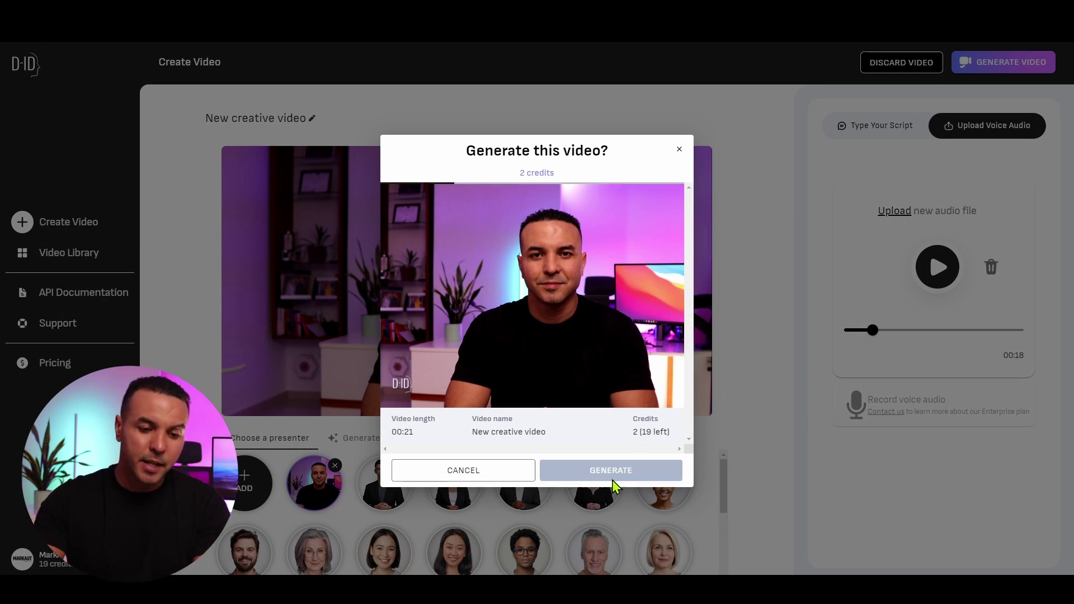